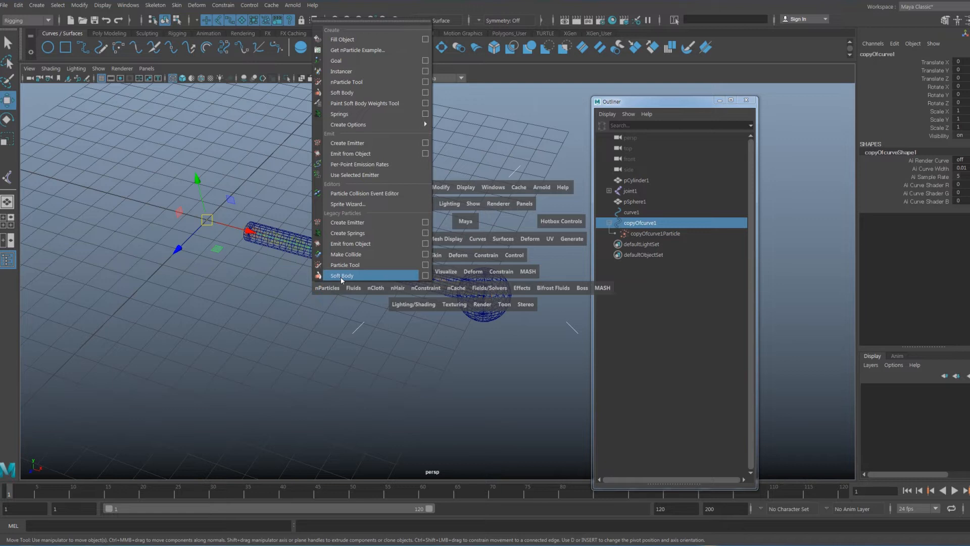
Close the dynamics menus once the Soft Body copyOfcurve1 with copyOfcurve1Particle exists
click(333, 292)
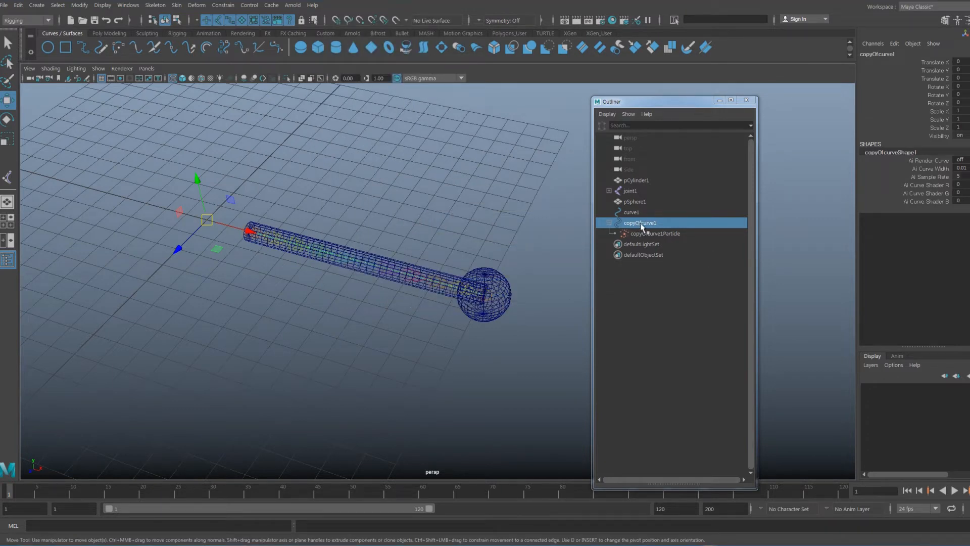
click(639, 213)
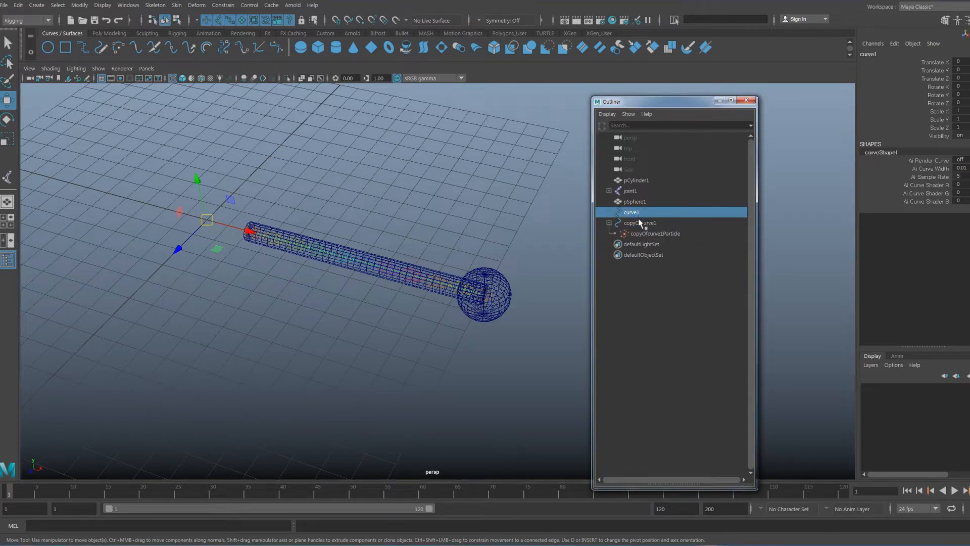
alt+drag(528, 249, 554, 246)
click(661, 234)
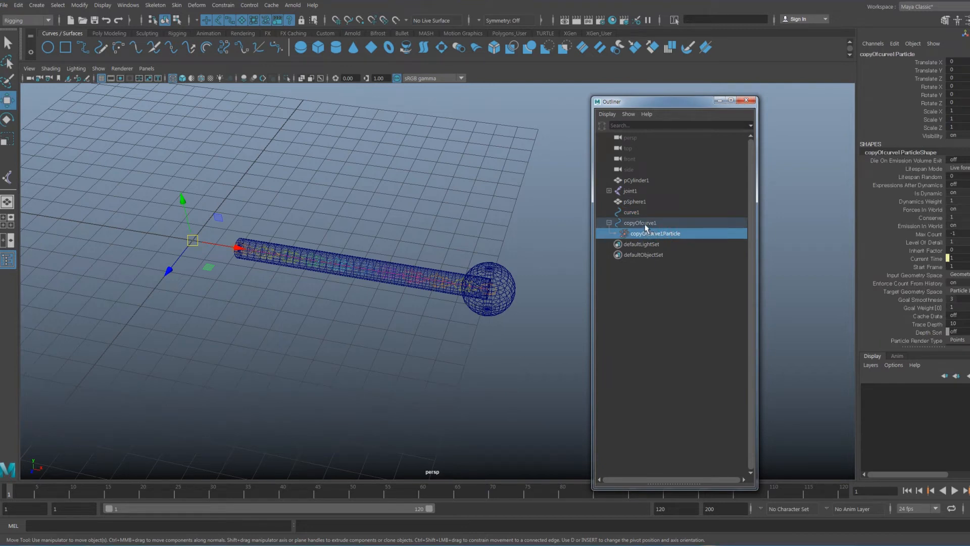
click(649, 224)
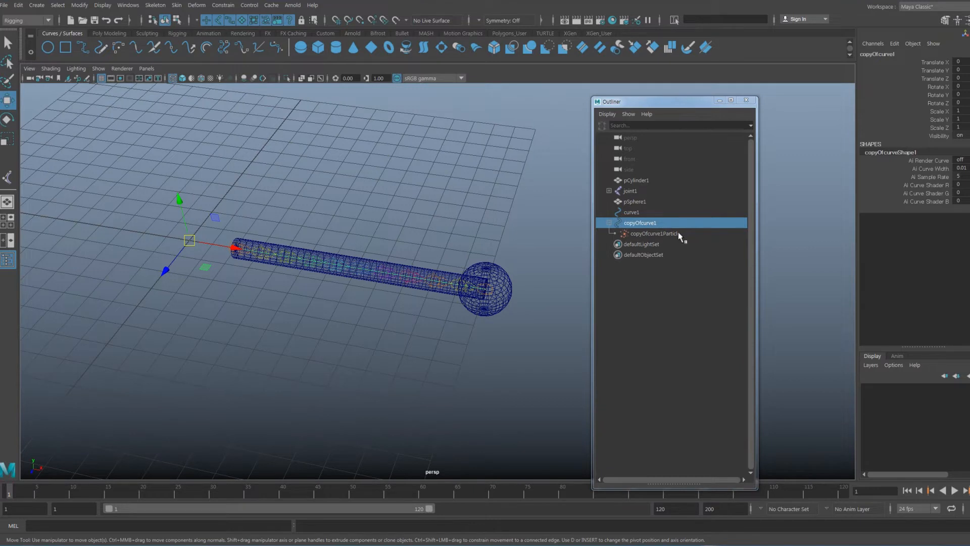
click(679, 235)
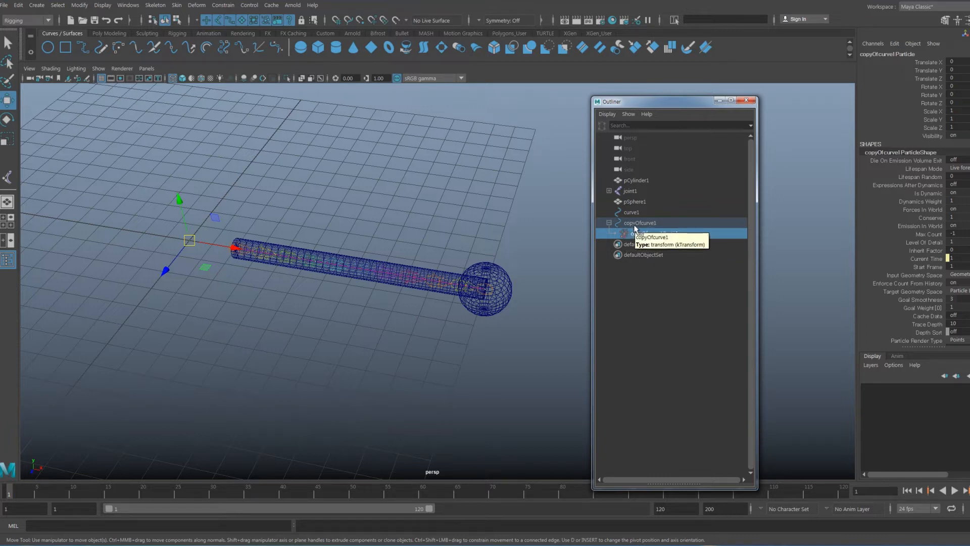
alt+drag(426, 231, 453, 229)
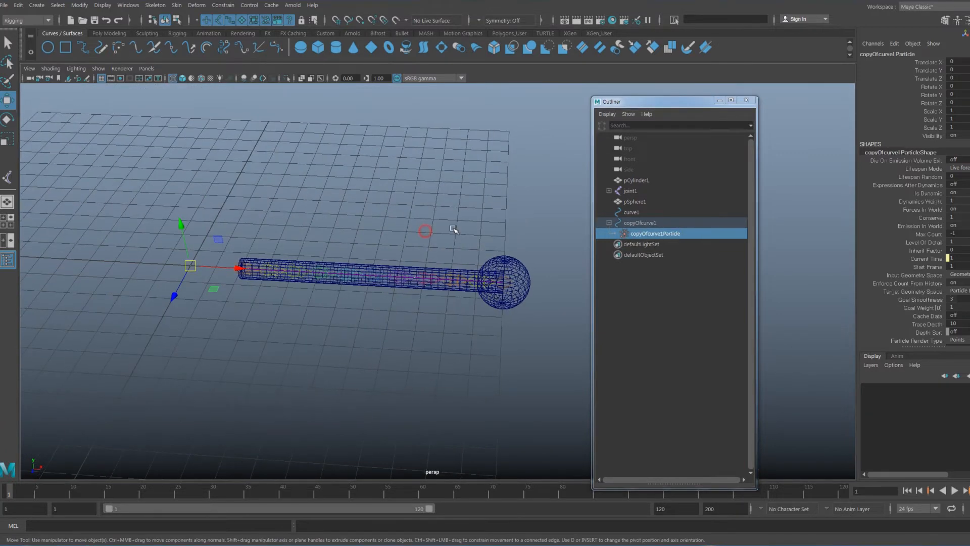
click(657, 223)
alt+middle_drag(411, 228, 405, 229)
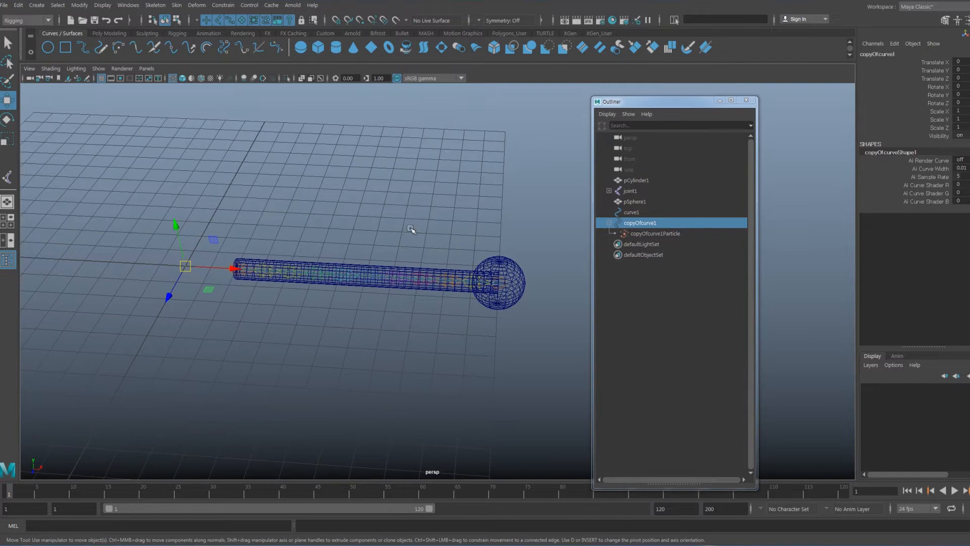
Isolate copyOfcurve1 in the perspective view and select its copyOfcurve1Particle object
key(ctrl+1)
alt+middle_drag(449, 251, 437, 253)
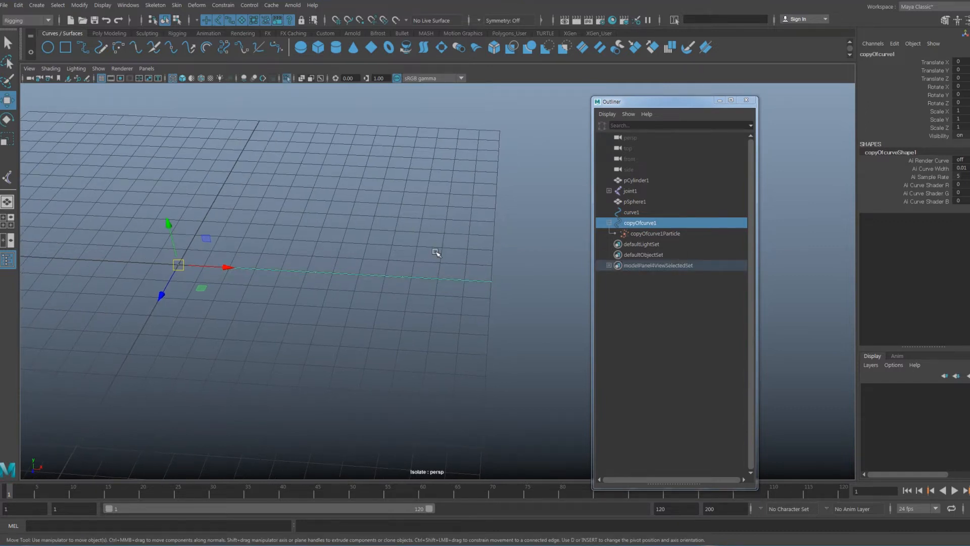
right_click(397, 269)
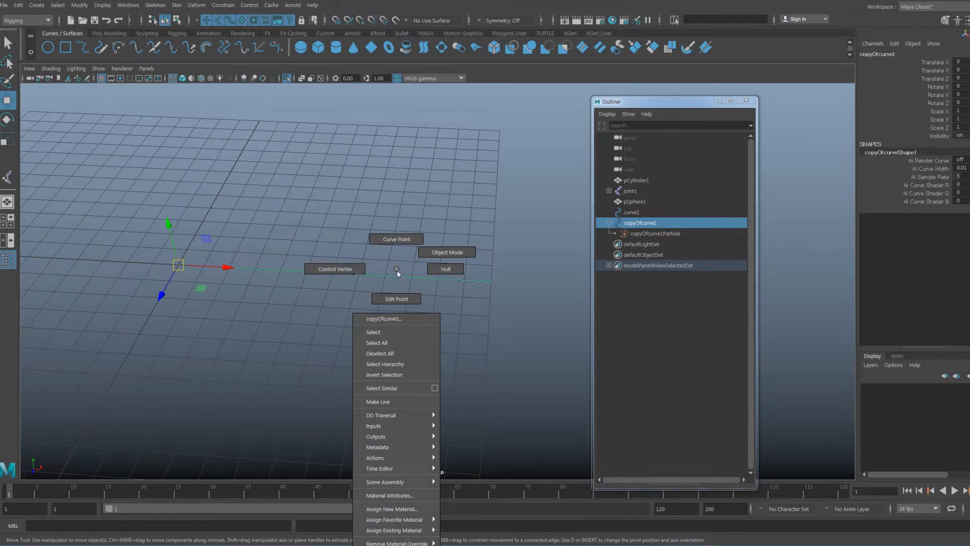
click(661, 234)
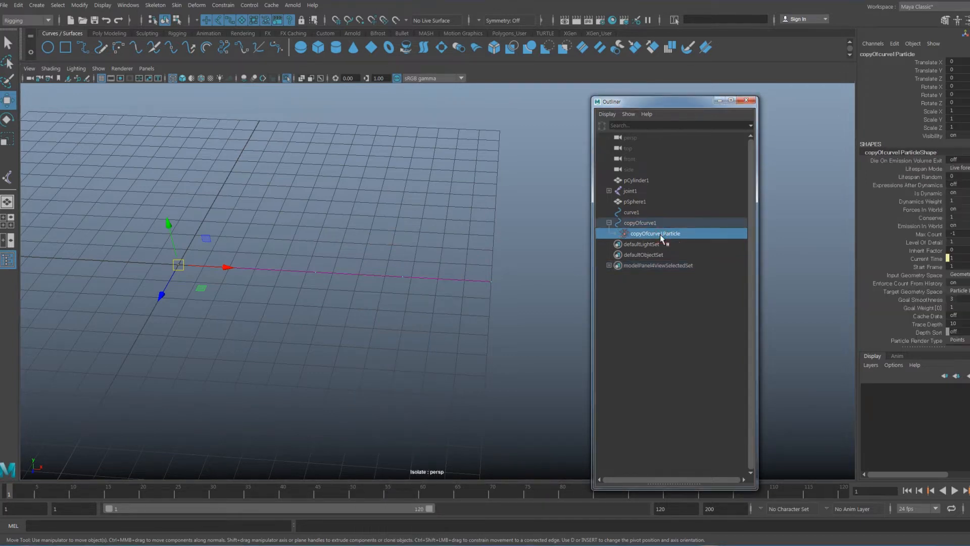
right_click(372, 275)
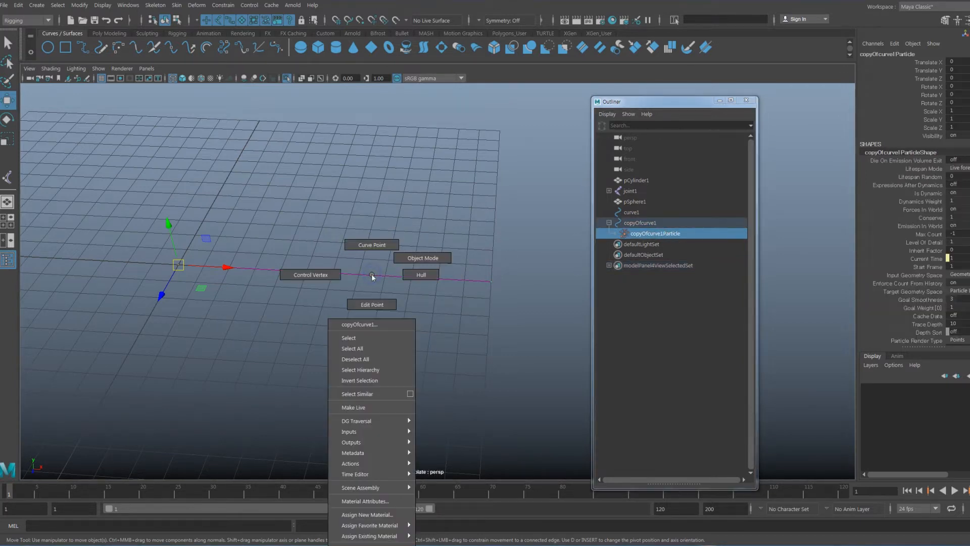
alt+middle_drag(380, 267, 386, 259)
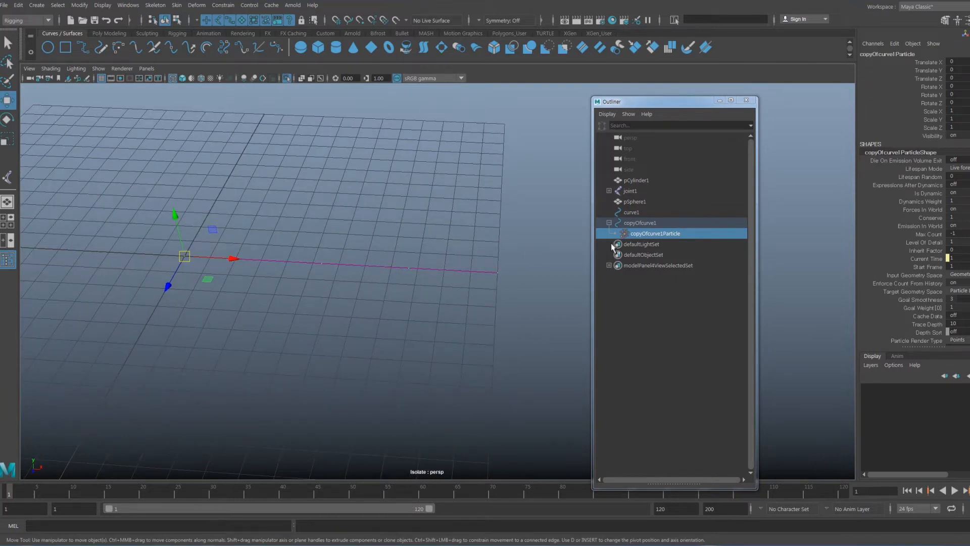
middle_drag(646, 234, 649, 236)
Switch the soft-body curve to Particle component mode and frame it closer
right_click(381, 266)
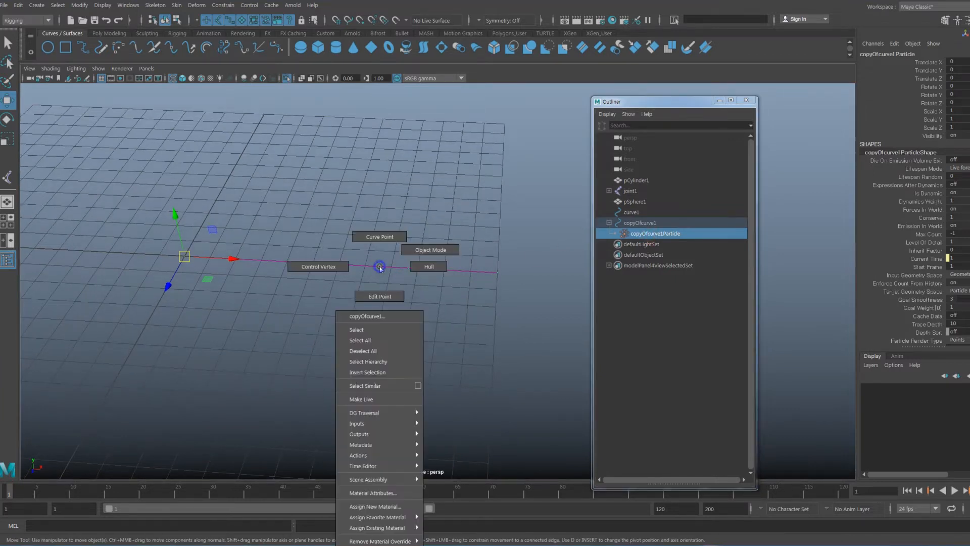
right_click(378, 250)
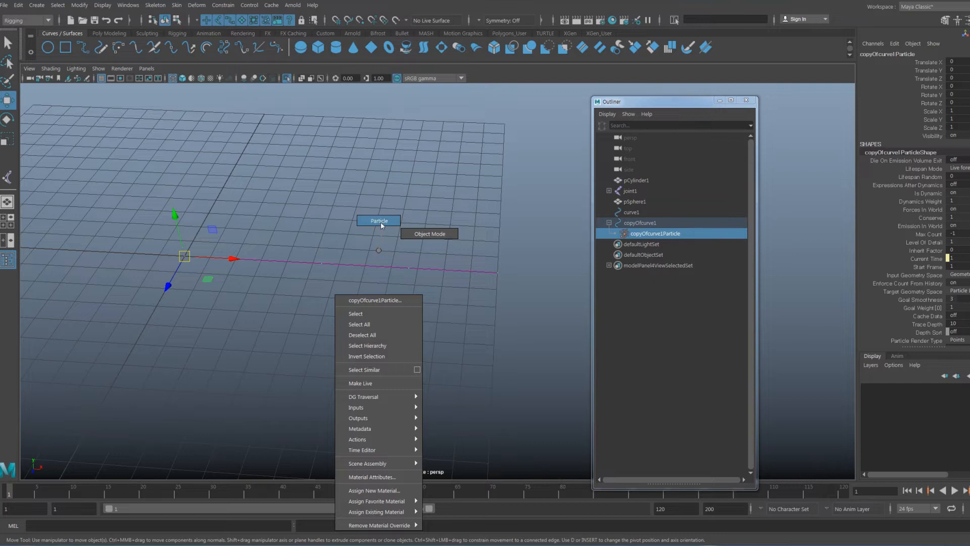
right_drag(380, 226, 380, 225)
alt+drag(388, 233, 383, 284)
alt+right_drag(383, 284, 477, 326)
alt+middle_drag(410, 310, 411, 313)
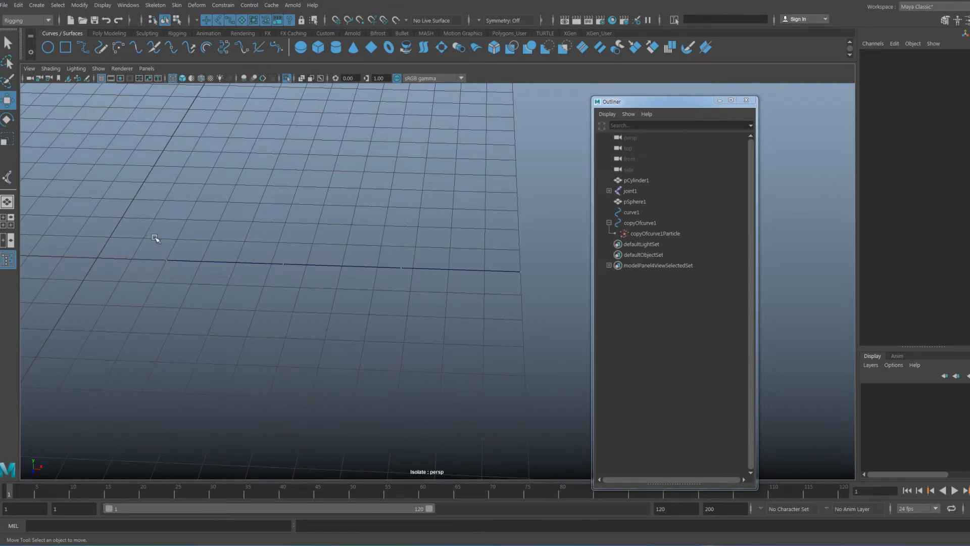
Marquee-select every particle along the curve and tumble the view to check the selection
drag(120, 203, 556, 332)
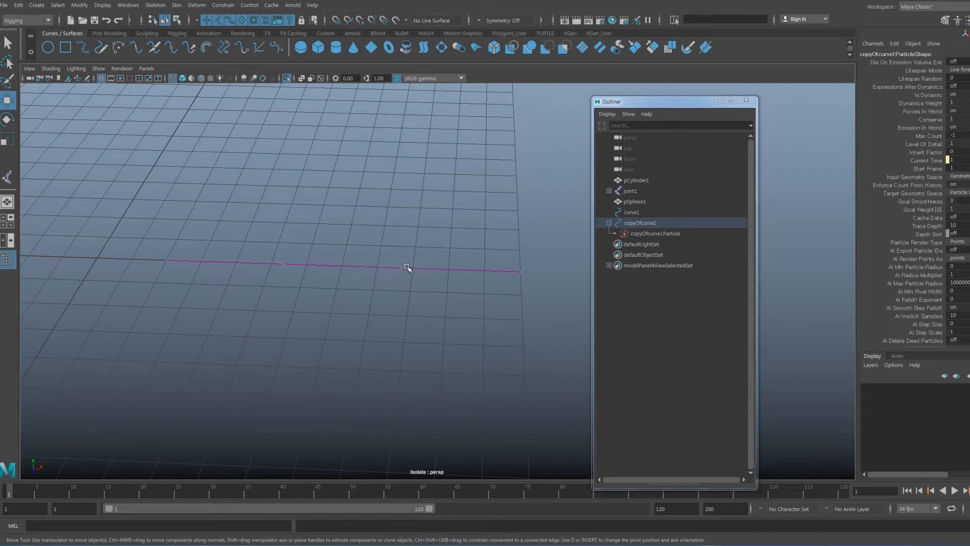
alt+drag(437, 269, 539, 334)
alt+drag(410, 294, 361, 299)
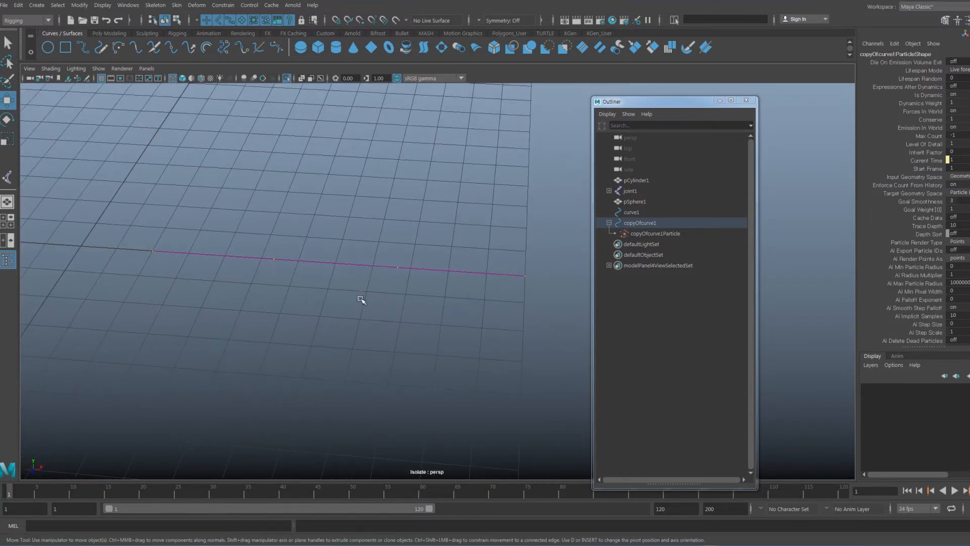
alt+drag(379, 225, 373, 224)
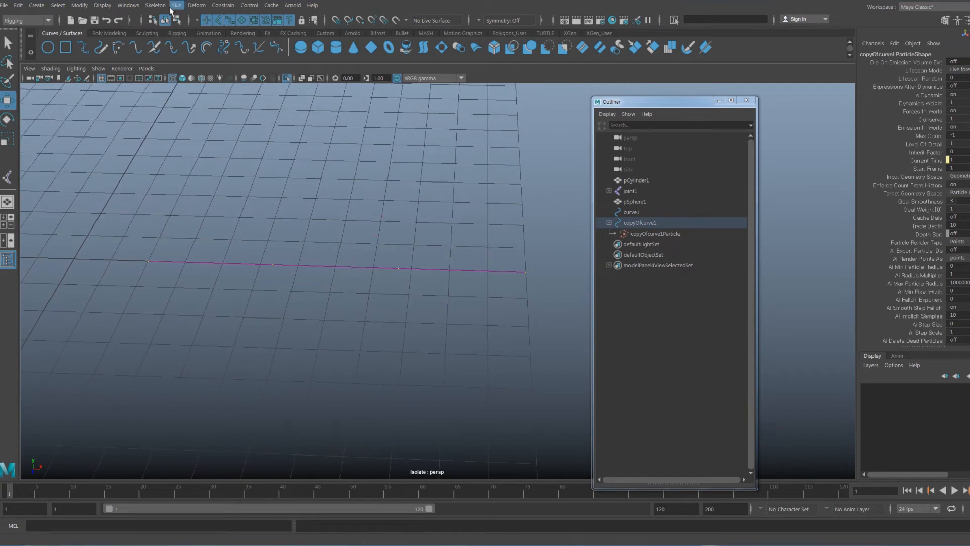
click(128, 5)
Open the Component Editor showing copyOfcurve1ParticleShape's pt[0]–pt[3] goalPP values, moved up-left
mouse_move(149, 43)
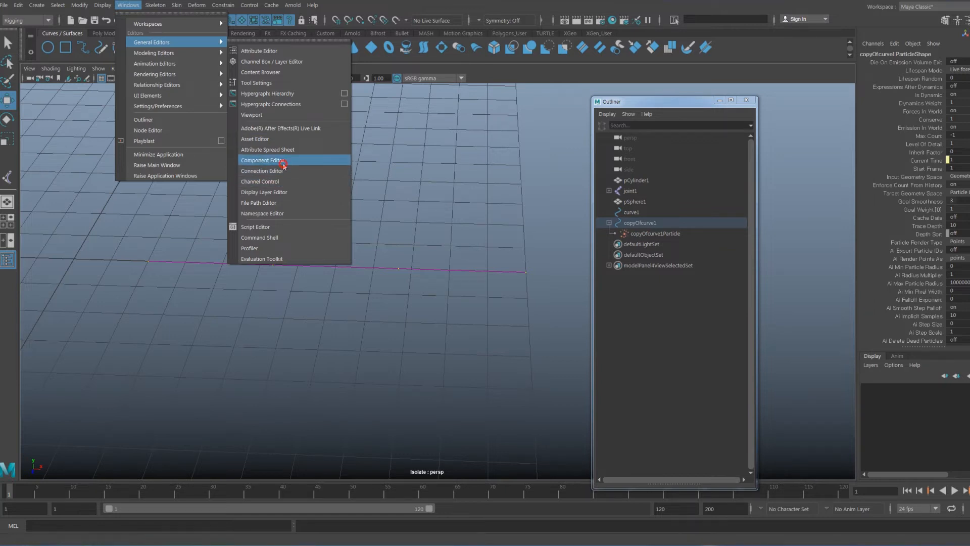
click(268, 160)
drag(429, 161, 396, 136)
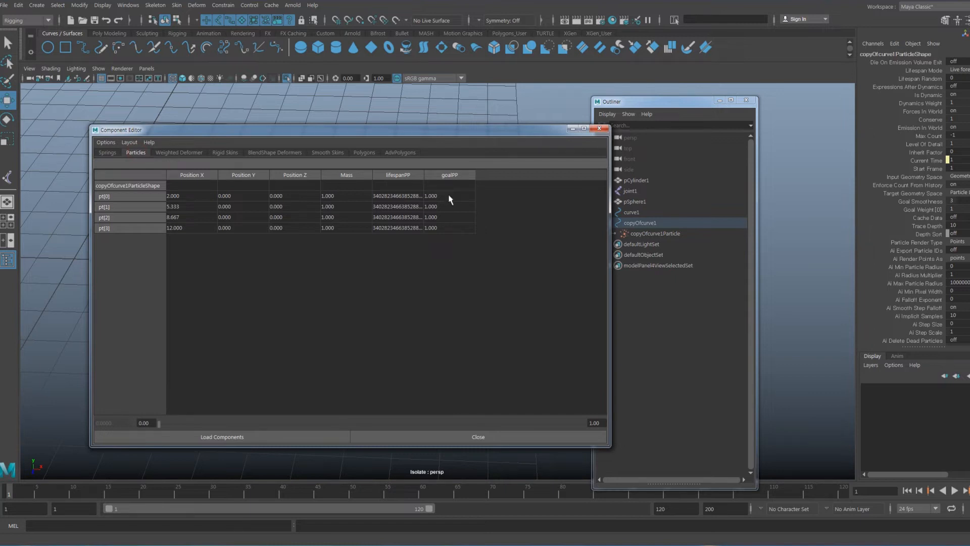
Set pt[3]'s goalPP to 0 in the narrowed Component Editor, then check the curve
drag(610, 447, 540, 452)
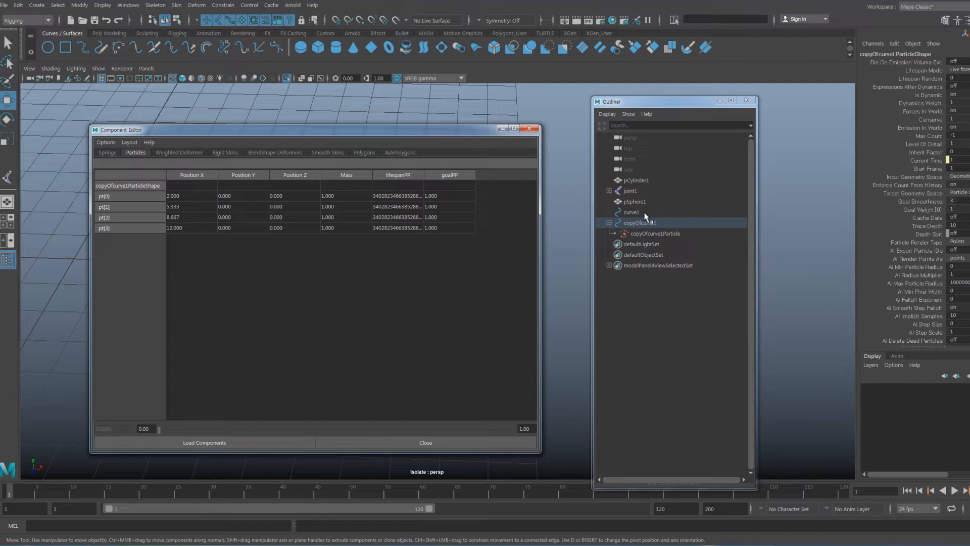
click(445, 227)
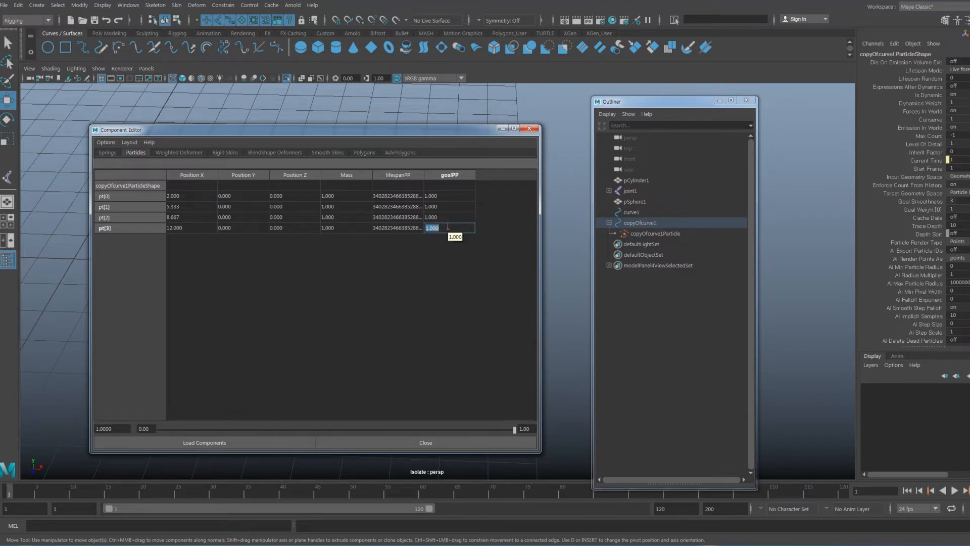
text(0)
key(Return)
drag(451, 134, 468, 309)
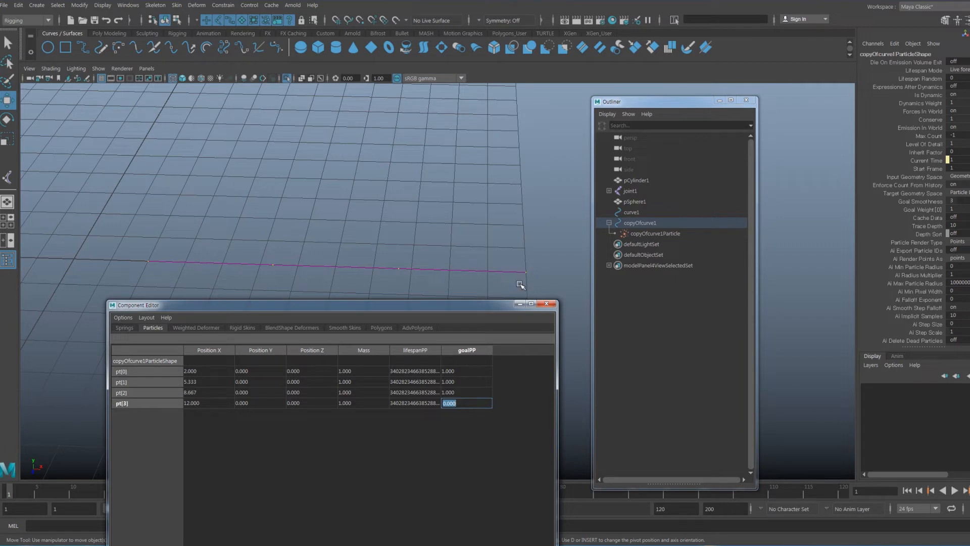
drag(457, 305, 368, 152)
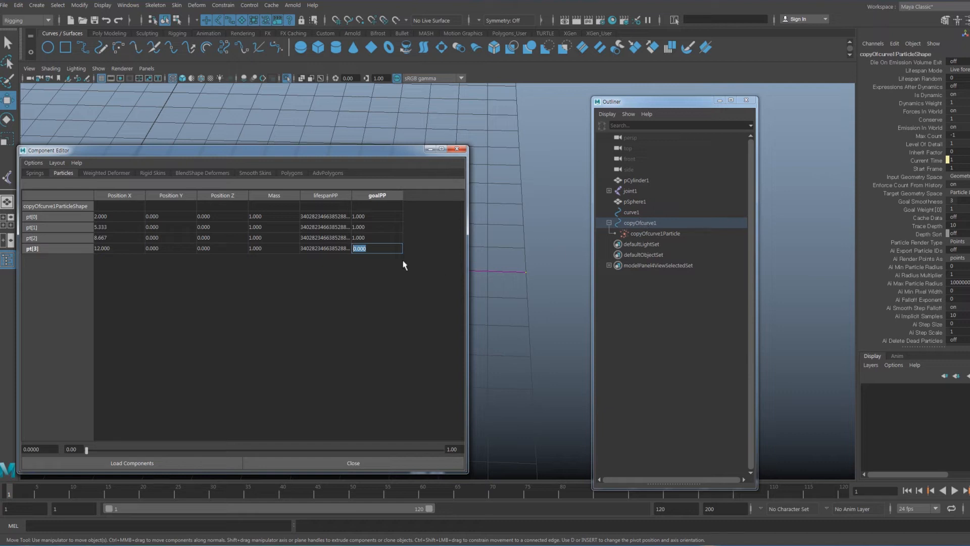
Change pt[3]'s goalPP from 0 to 0.4
double_click(380, 249)
key(BackSpace)
key(Return)
drag(380, 248, 288, 252)
text(.4)
key(Return)
drag(363, 155, 453, 305)
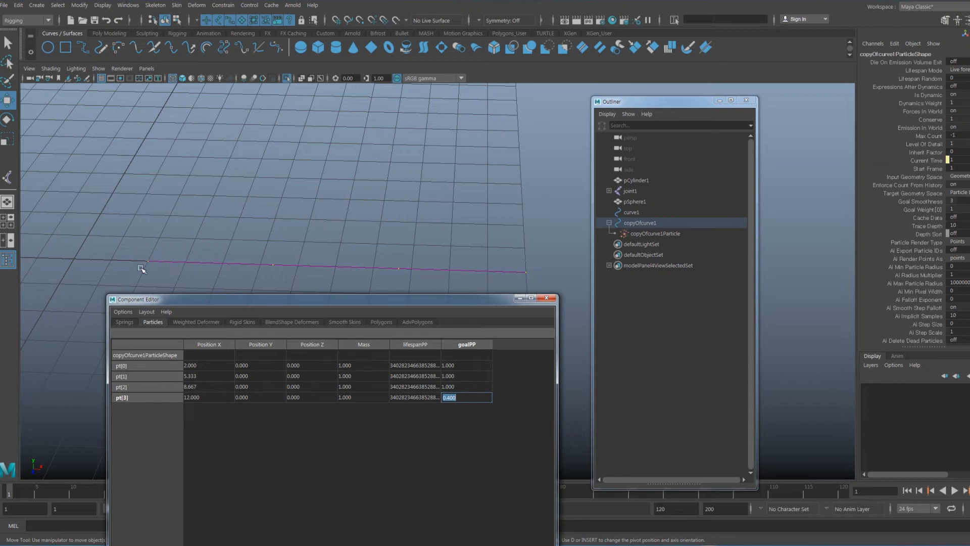
Set pt[1]'s goalPP to 0.9 and pt[2]'s to 0.7, leaving pt[0] at 1
click(458, 367)
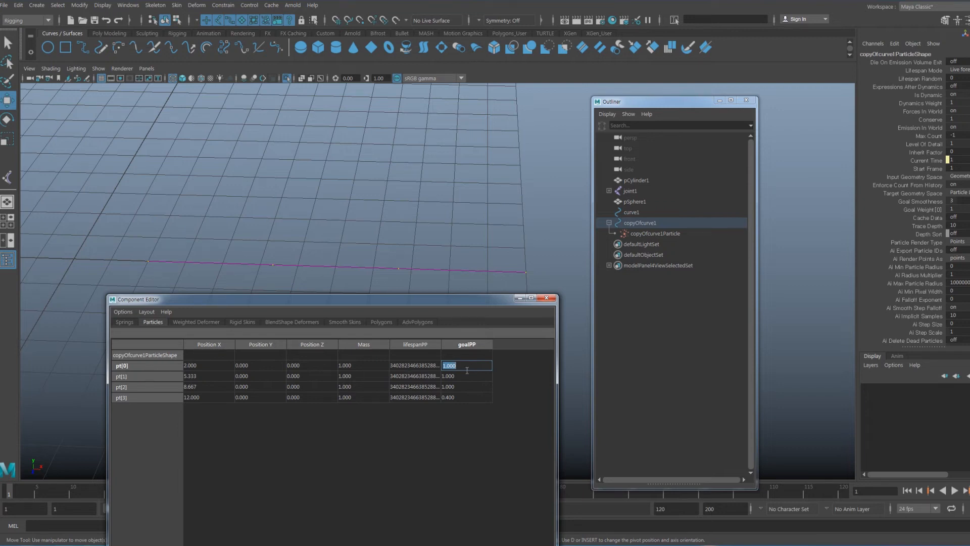
click(461, 376)
text(0.9)
key(Return)
click(460, 387)
key(BackSpace)
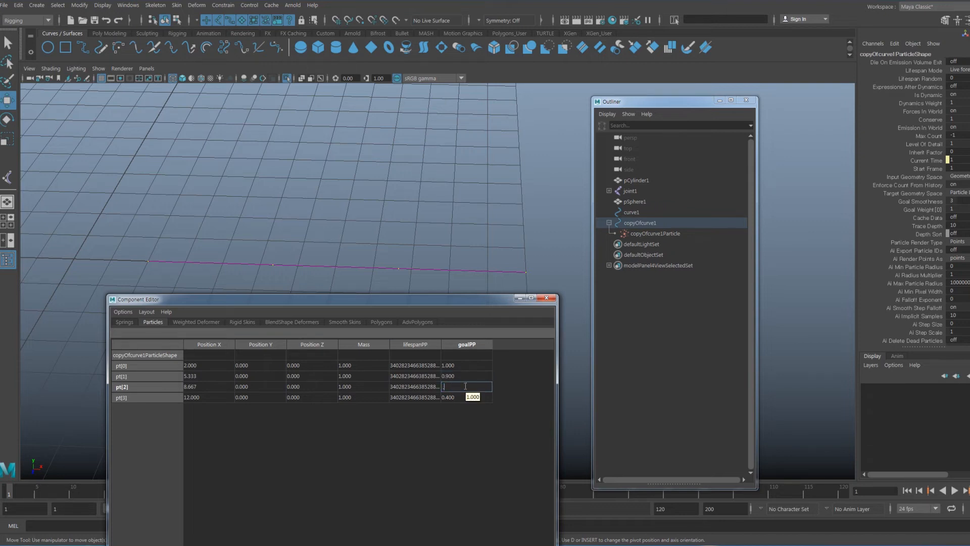
text(0.7)
key(Return)
click(457, 401)
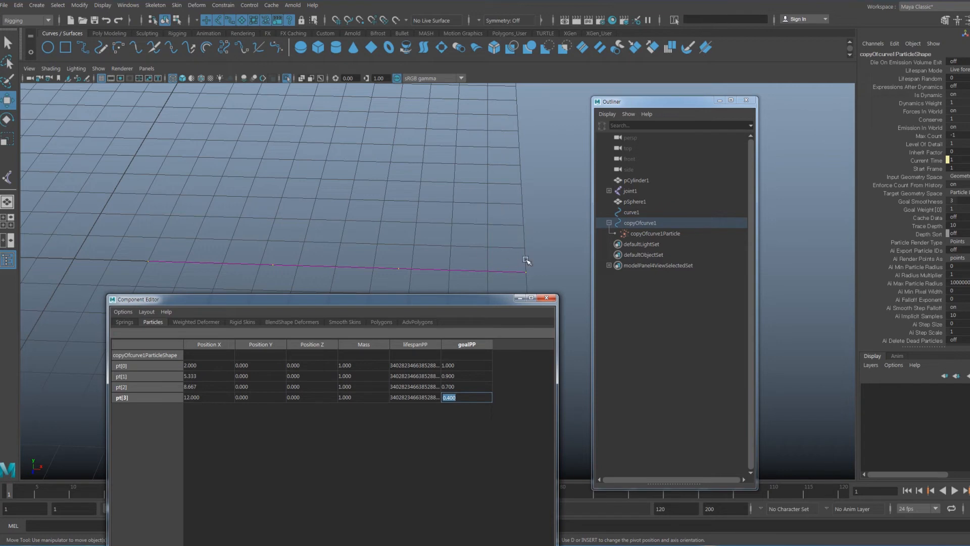
drag(492, 300, 424, 145)
Close the Component Editor, deselect, exit Isolate Select, and expand joint1 in the Outliner
click(480, 144)
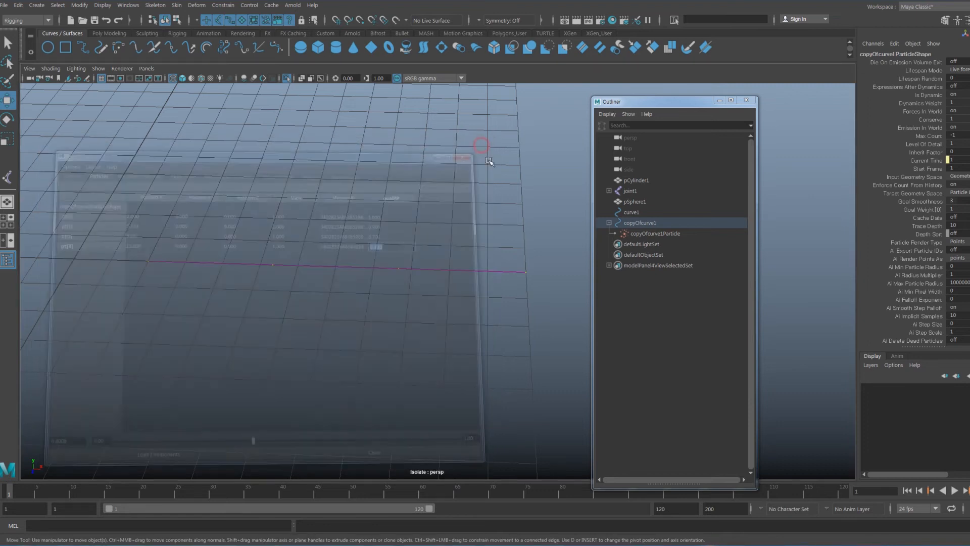
click(388, 311)
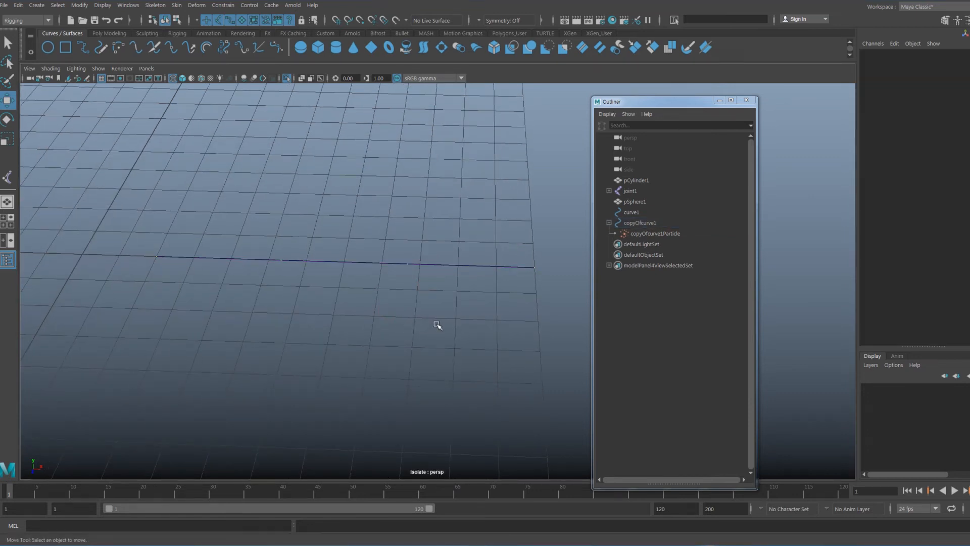
key(ctrl+1)
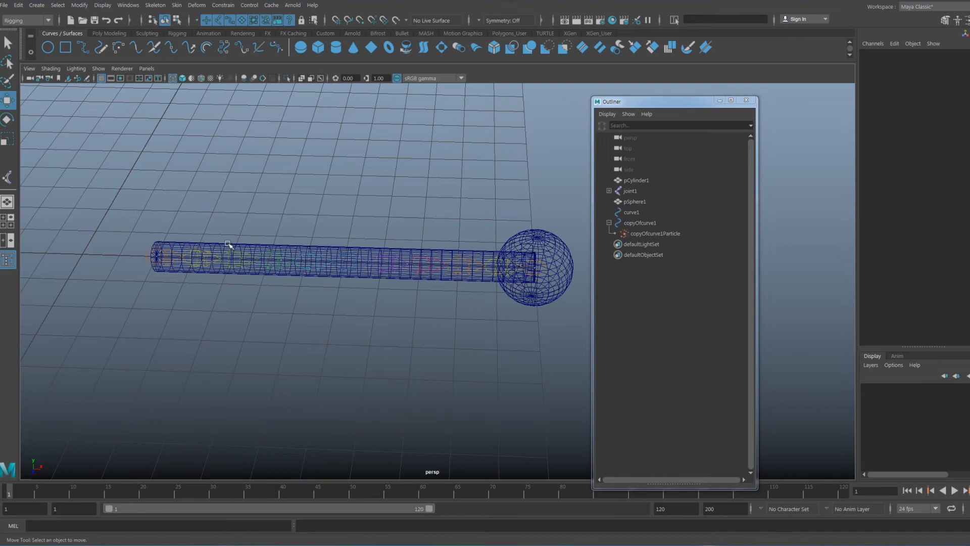
alt+middle_drag(319, 271, 321, 266)
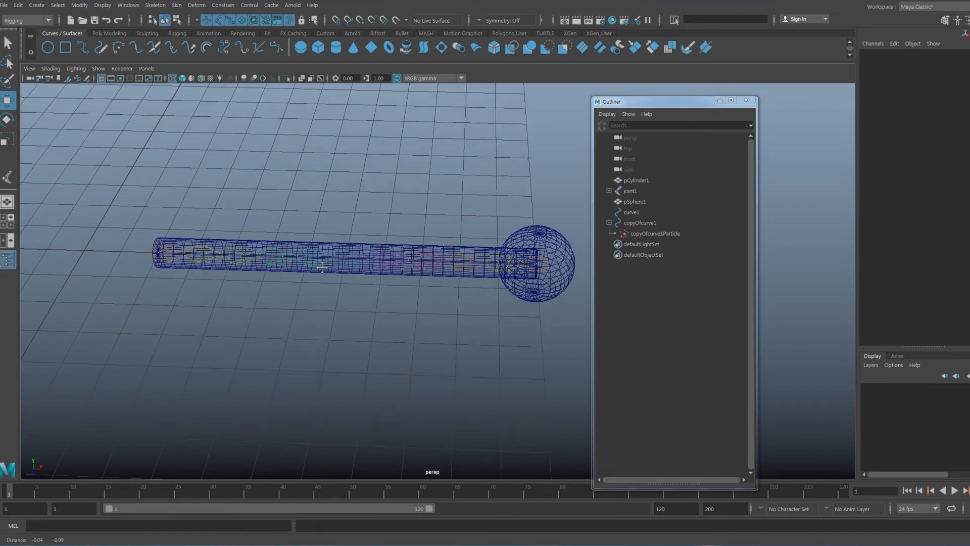
shift+click(609, 190)
alt+middle_drag(576, 211, 359, 164)
Open Skeleton > Create IK Spline Handle options from the hotbox and Reset Tool
key(space)
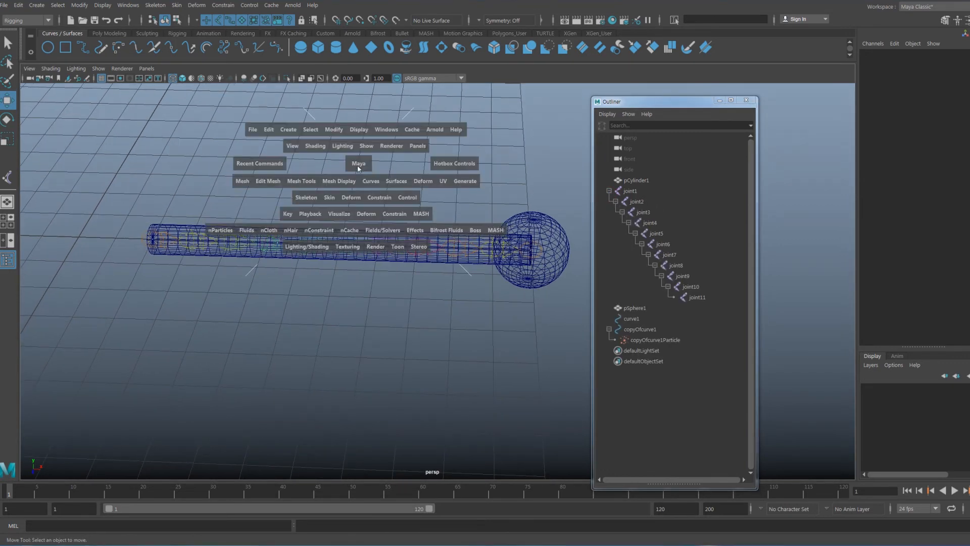
click(309, 201)
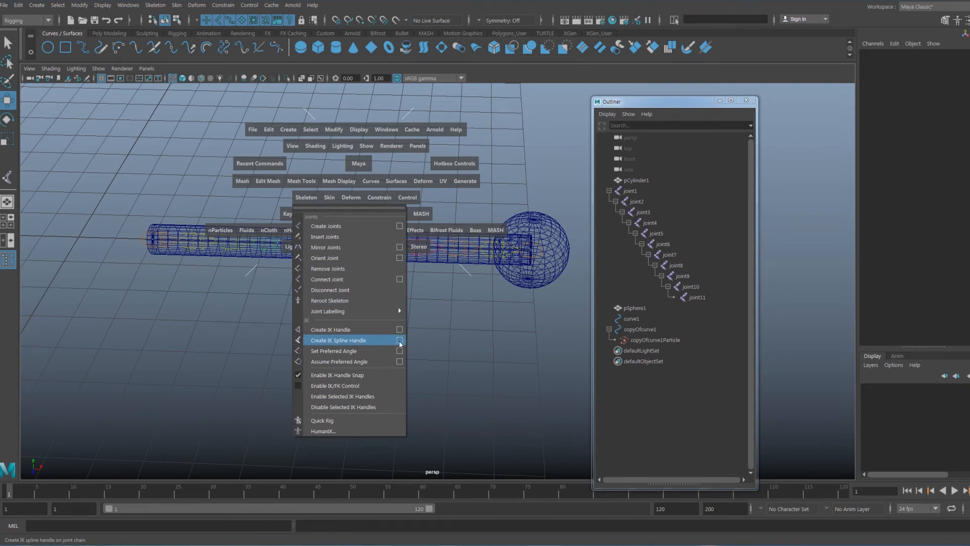
click(399, 343)
drag(378, 326, 340, 117)
click(364, 189)
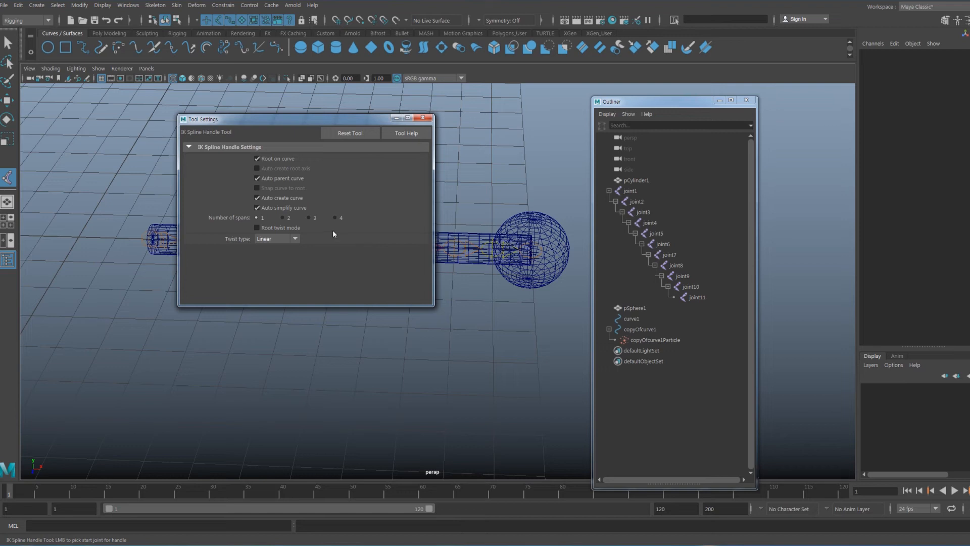
Turn off Auto create curve, then pick joint1, joint11 and copyOfcurve1 to build ikHandle1
click(266, 198)
drag(335, 118, 247, 201)
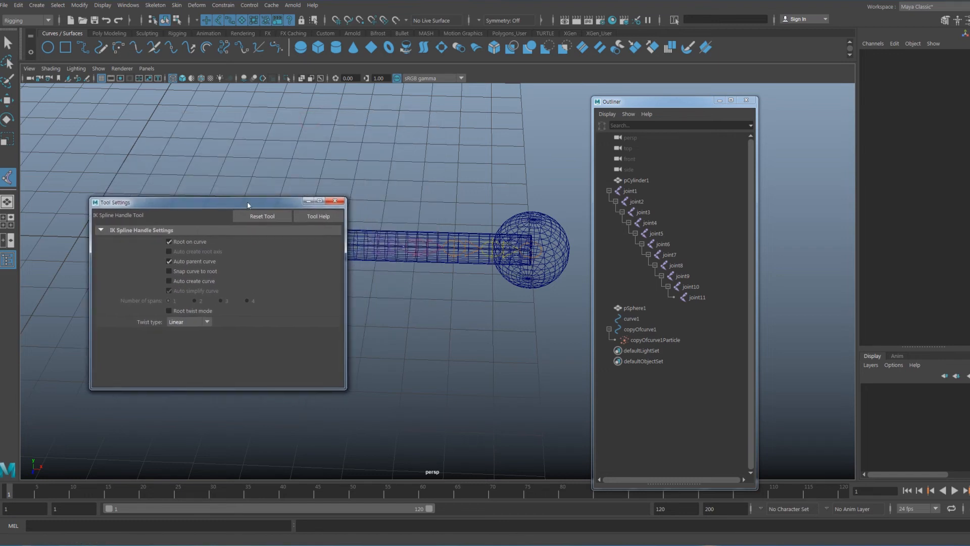
click(638, 192)
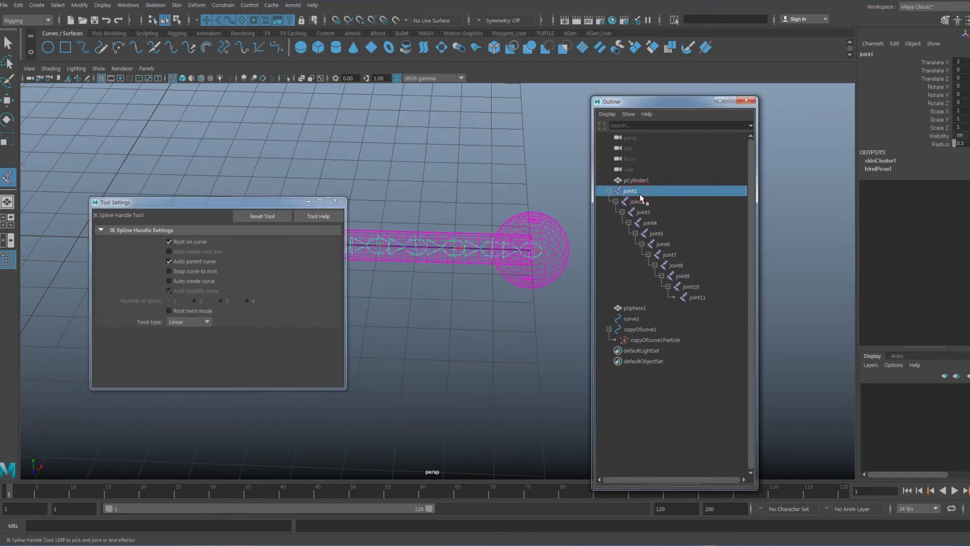
click(699, 298)
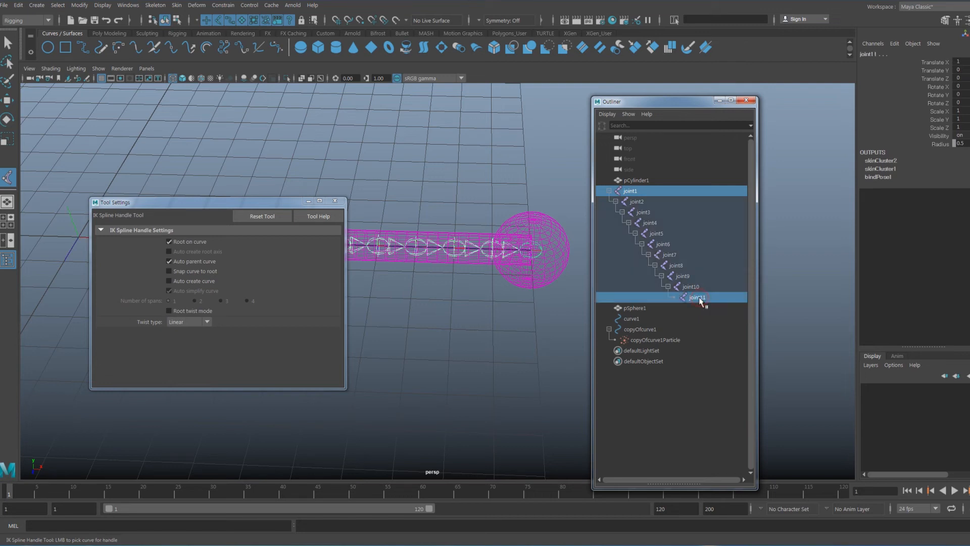
click(645, 331)
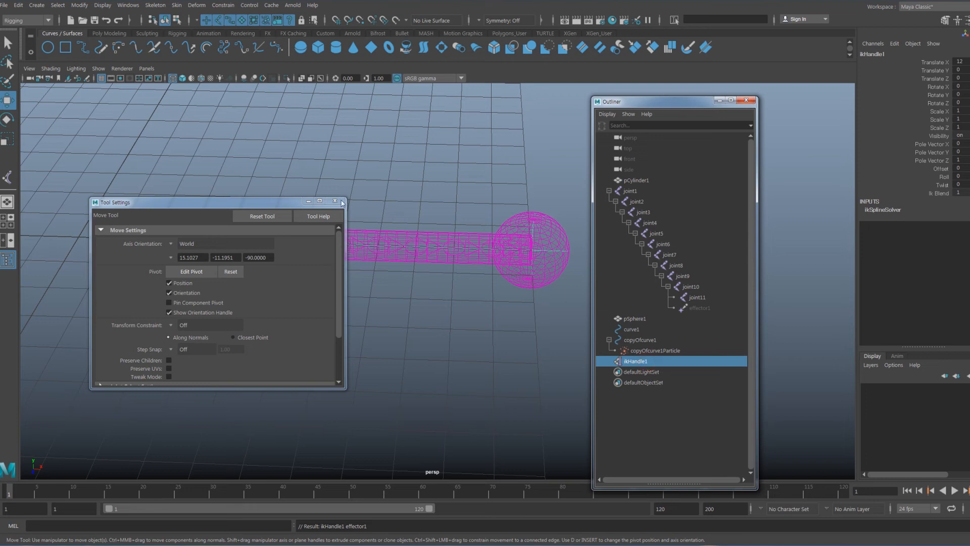
drag(274, 207, 323, 323)
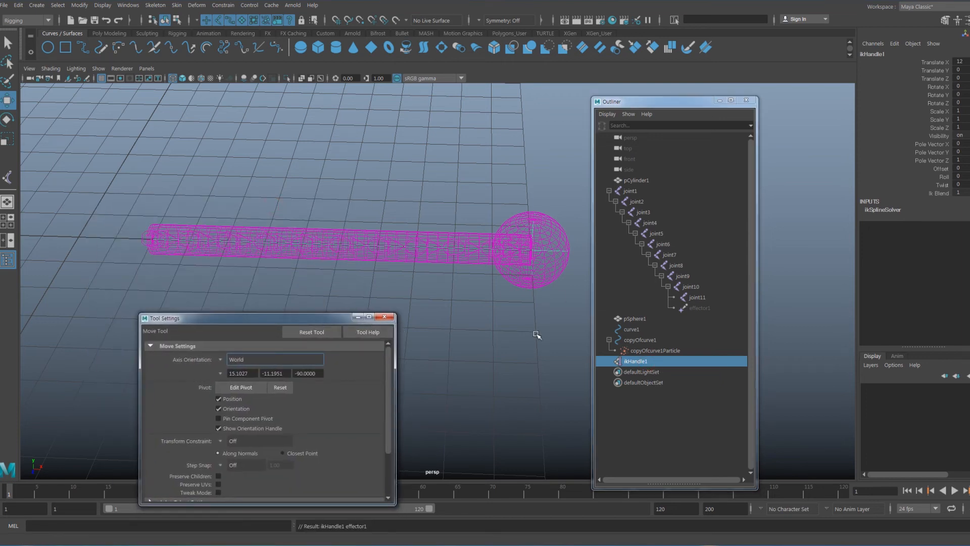
Select curve1, minimize Tool Settings, and open the time slider's Animation Preferences
click(635, 330)
scroll(422, 269, down, 4)
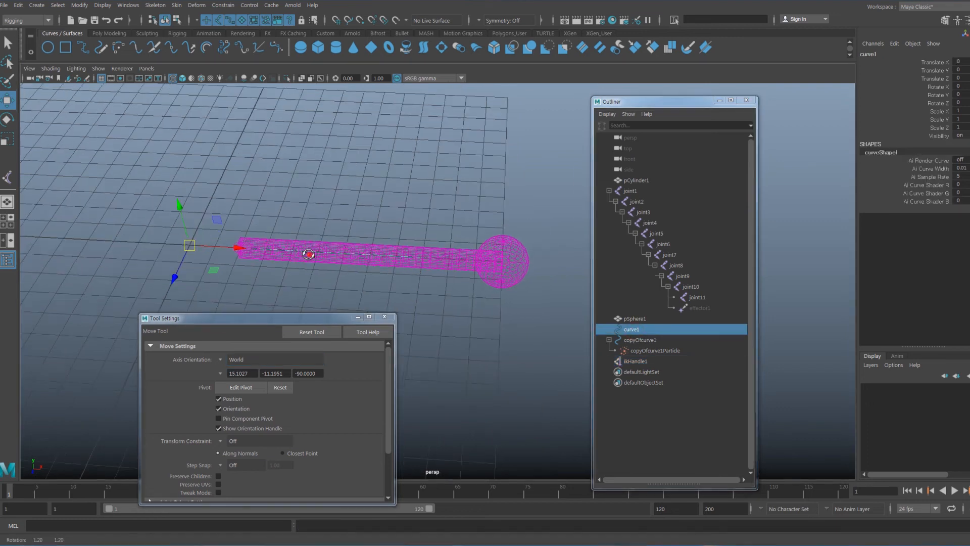
drag(333, 319, 387, 312)
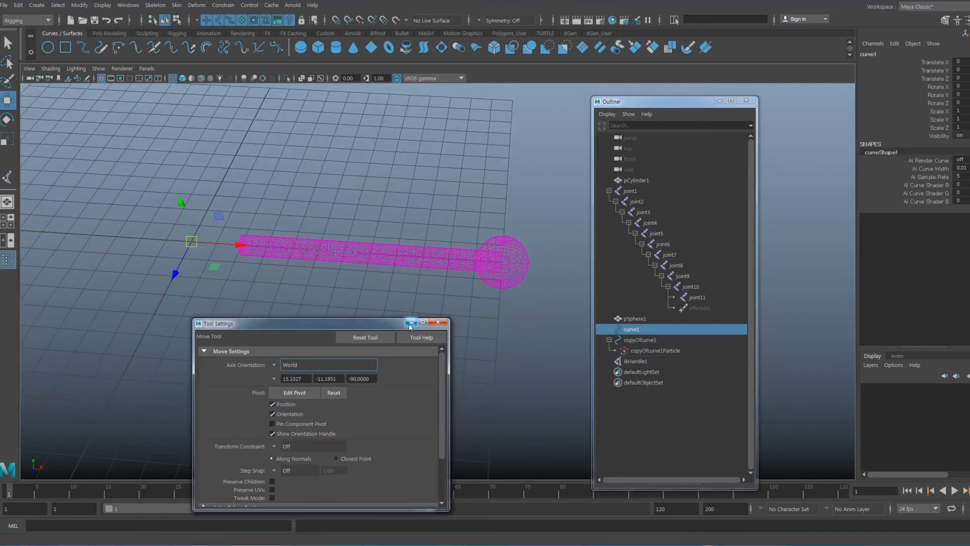
click(412, 310)
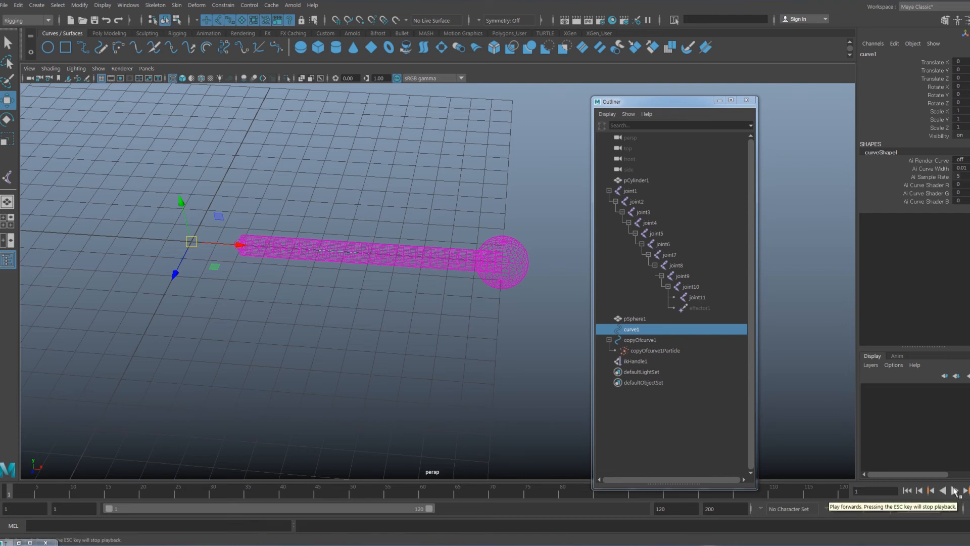
click(964, 509)
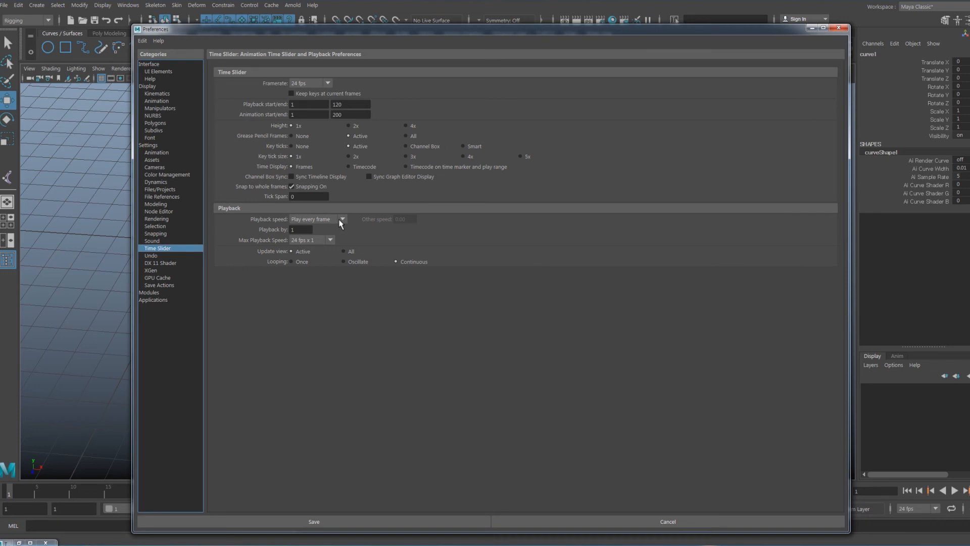
Keep the Time Slider playback speed at Play every frame and save the preferences
drag(433, 28, 368, 22)
click(286, 209)
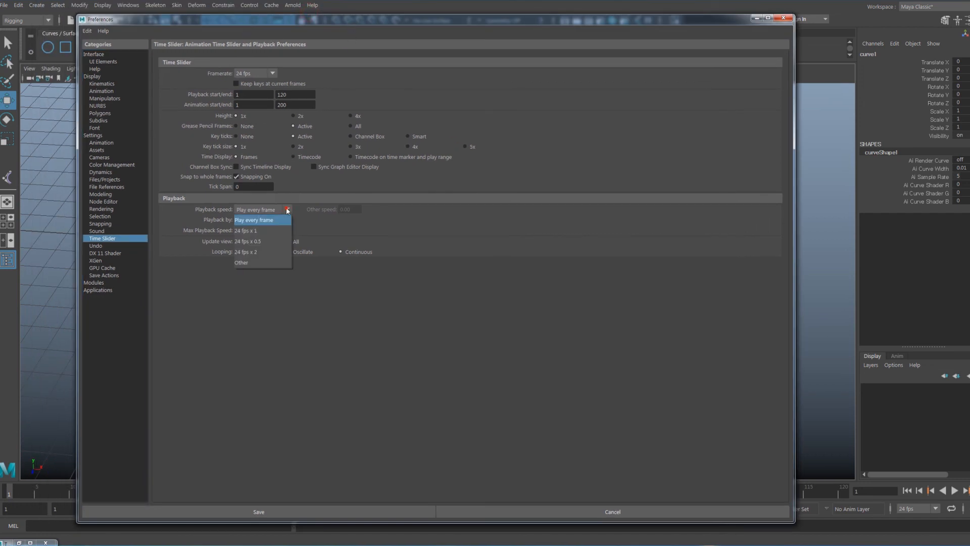
click(267, 225)
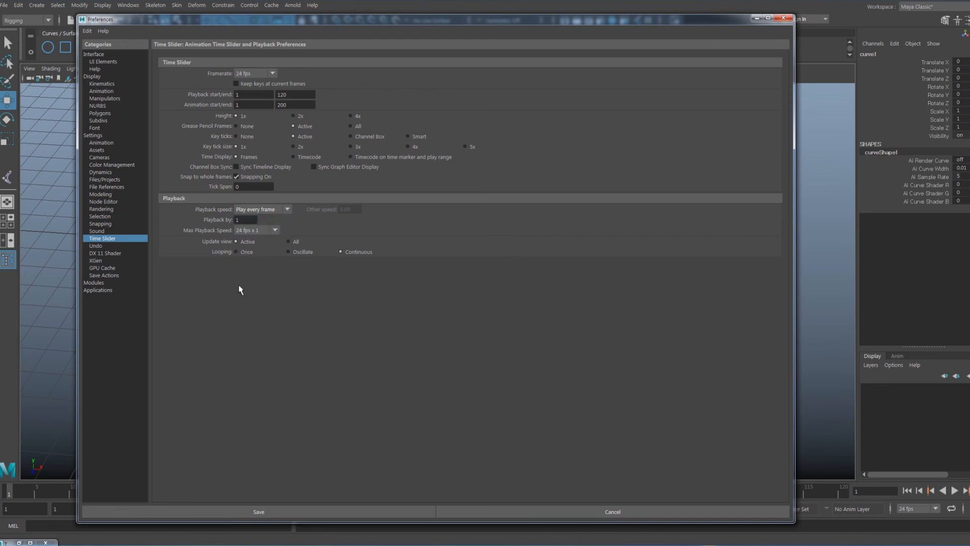
click(250, 512)
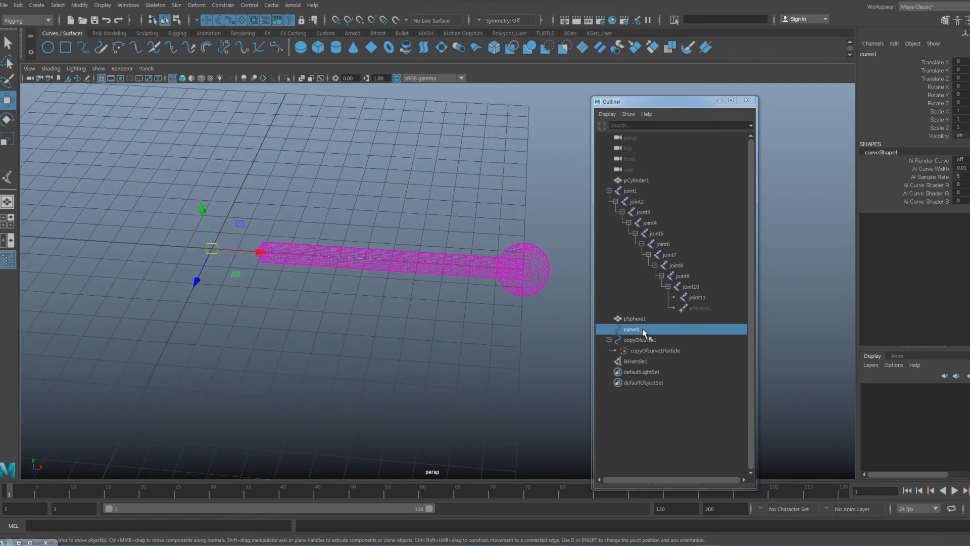
Play the simulation to frame 80, zero curve1's Translate X/Y/Z, and rewind to frame 1
click(955, 492)
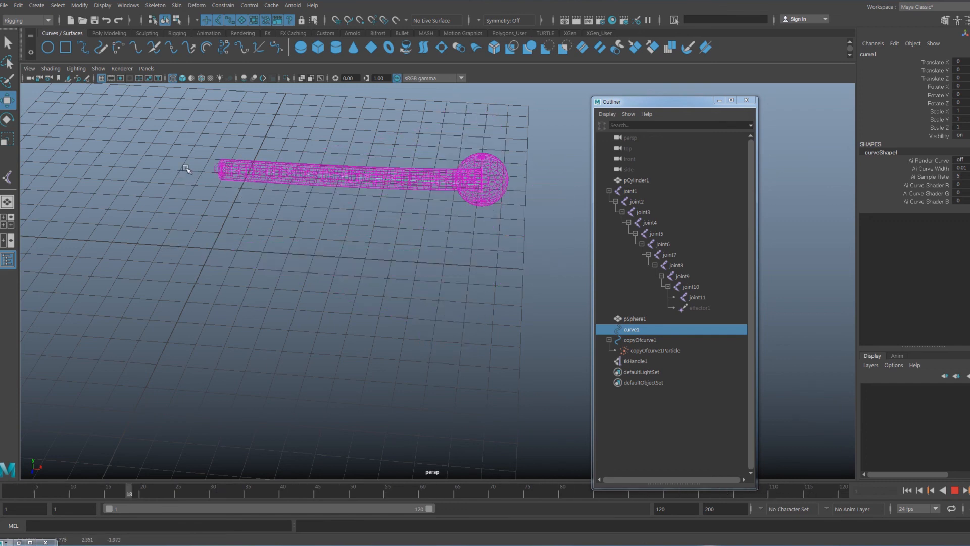
click(955, 490)
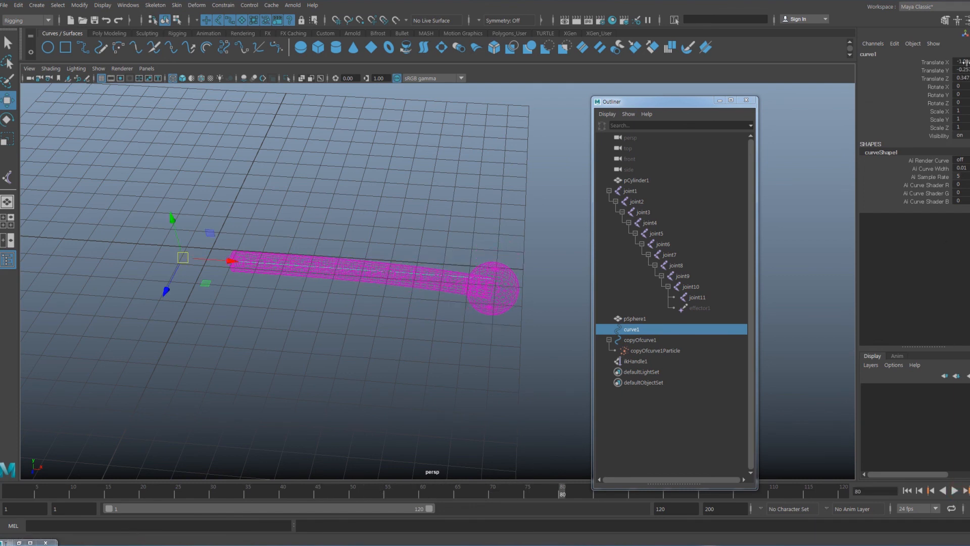
drag(965, 63, 962, 86)
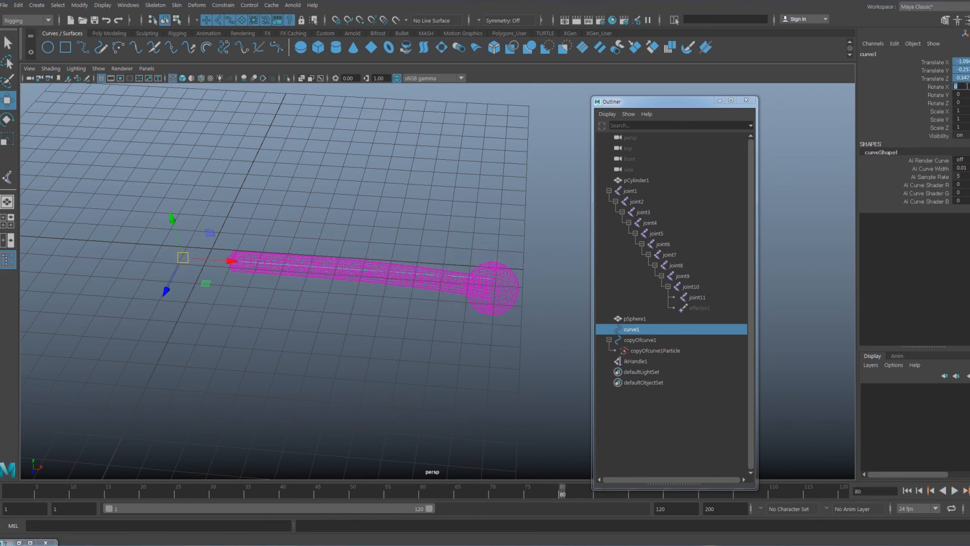
key(Return)
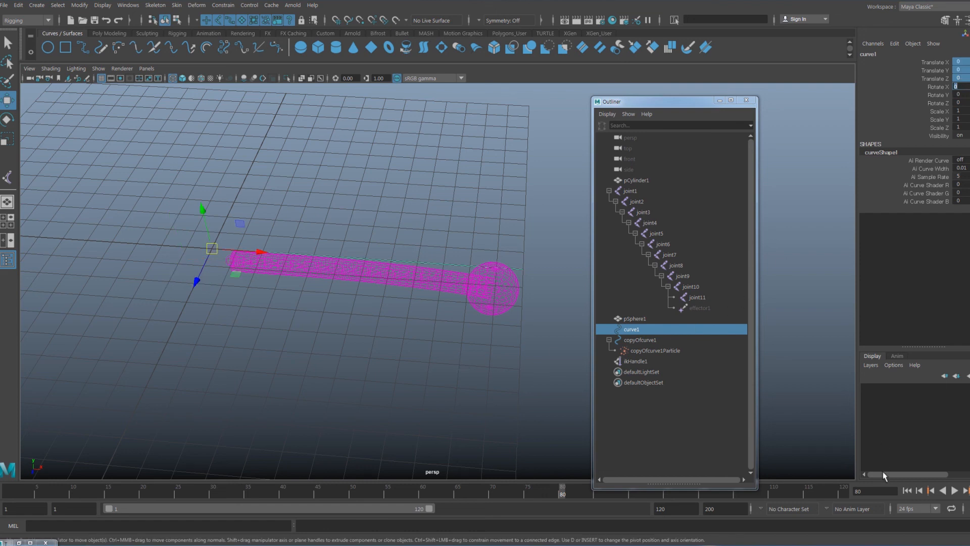
click(908, 492)
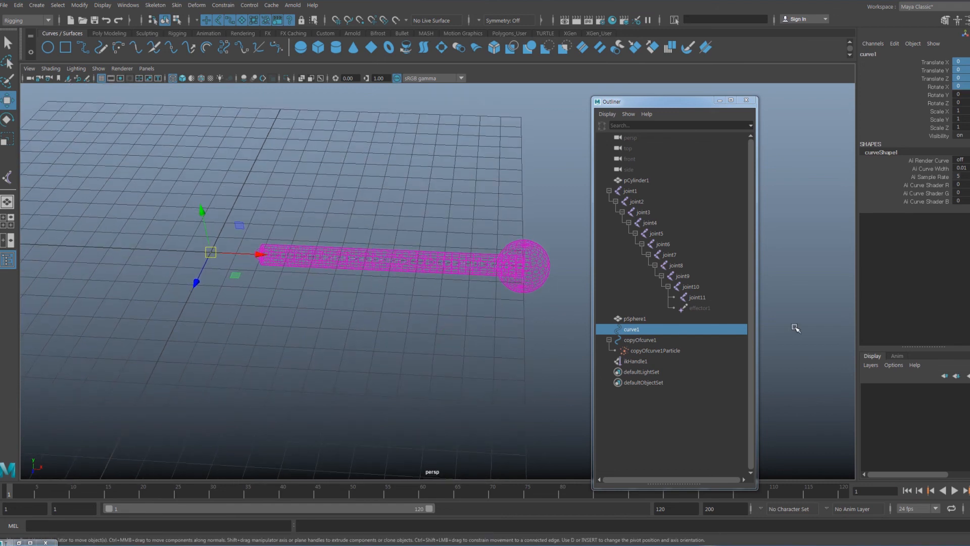
alt+drag(373, 366, 362, 373)
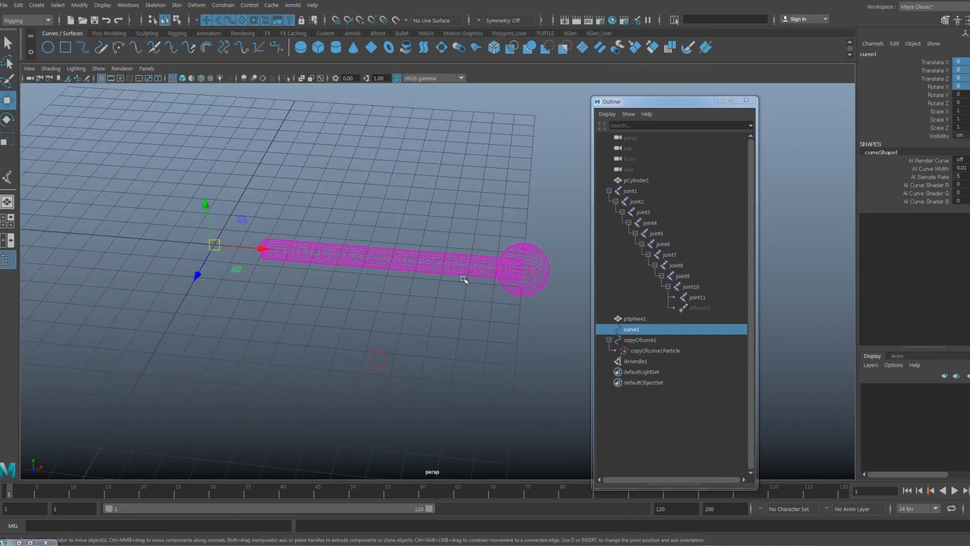